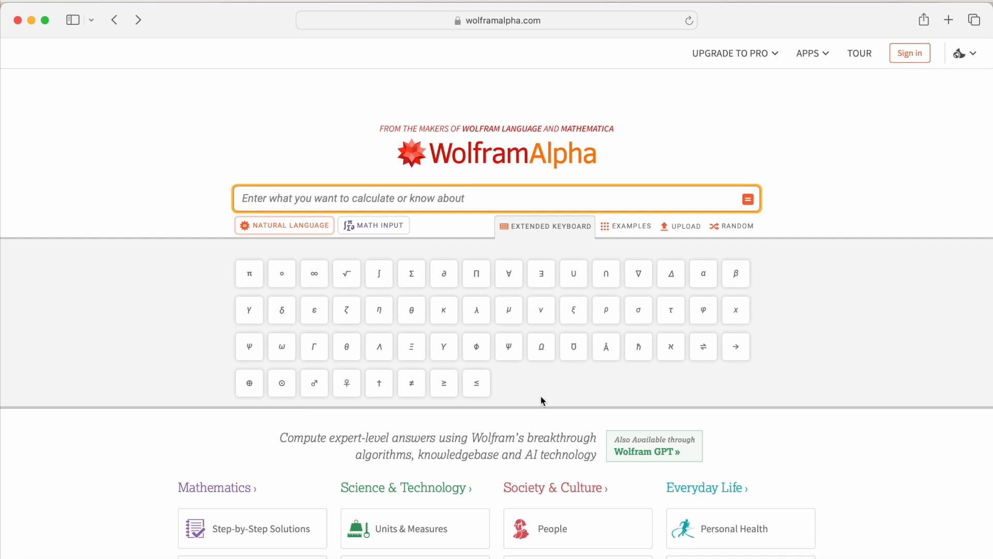
# Open the Calculus & Analysis examples by topic and compute the sample query "derivative of x^4 sin x".
pyautogui.click(623, 228)
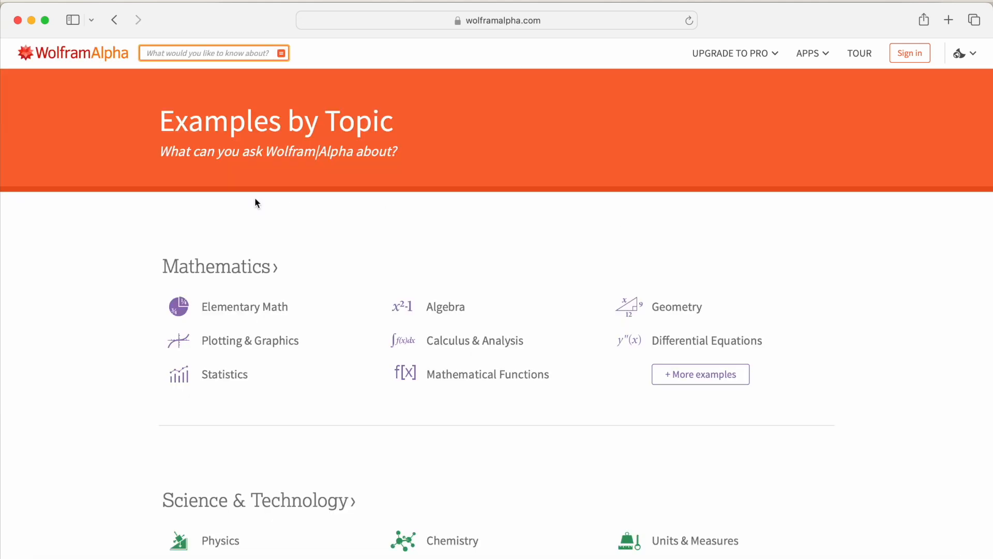
pyautogui.scroll(-5, 525, 361)
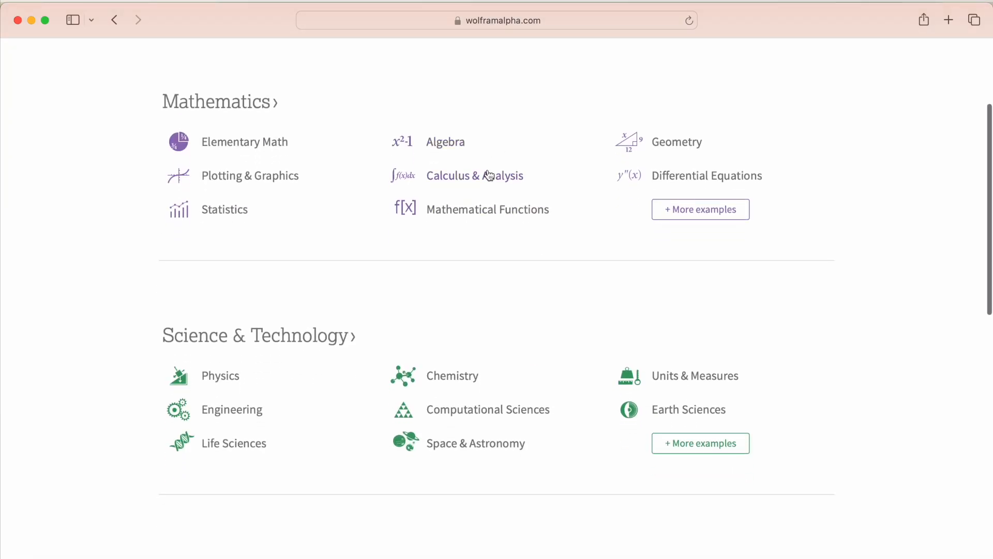
pyautogui.click(499, 185)
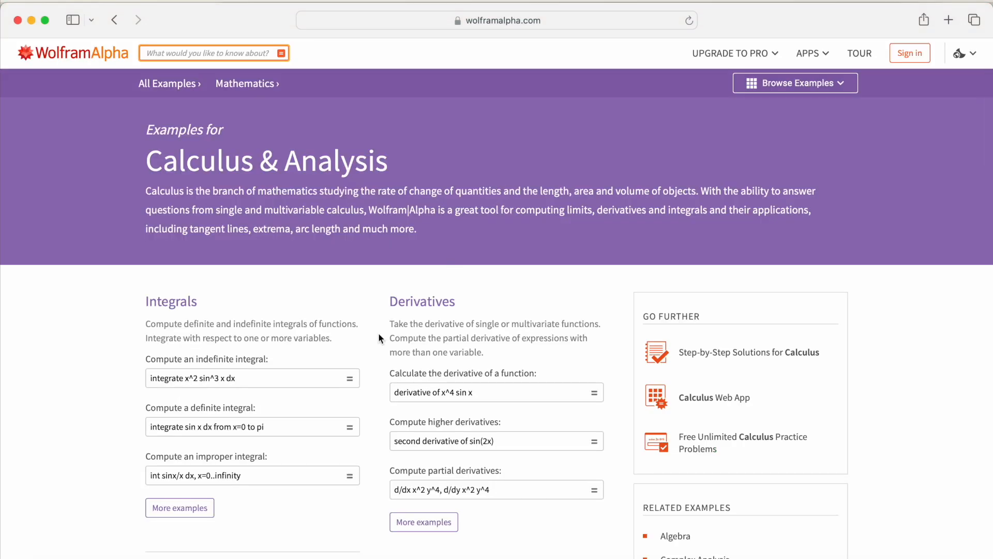
pyautogui.scroll(-3, 378, 335)
pyautogui.scroll(-4, 378, 337)
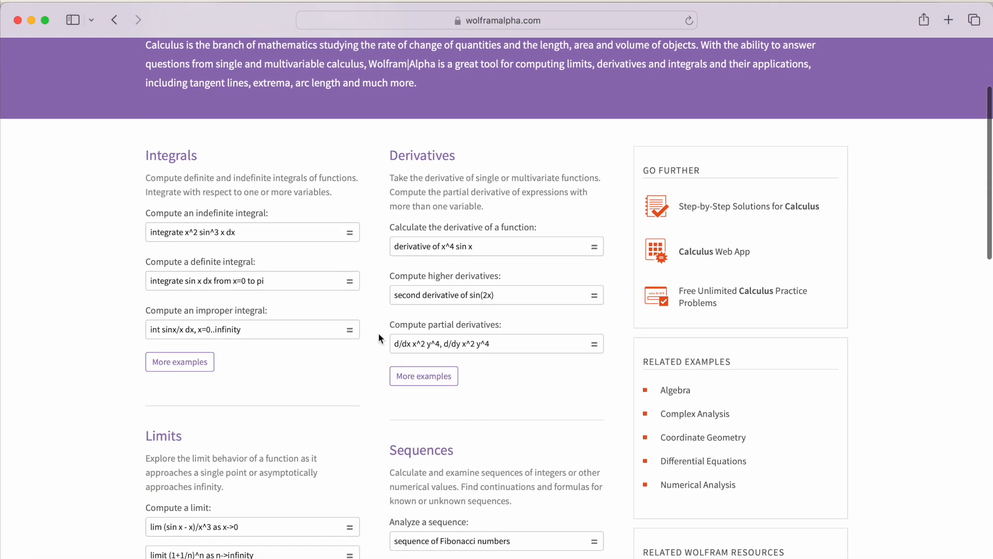
pyautogui.scroll(4, 377, 335)
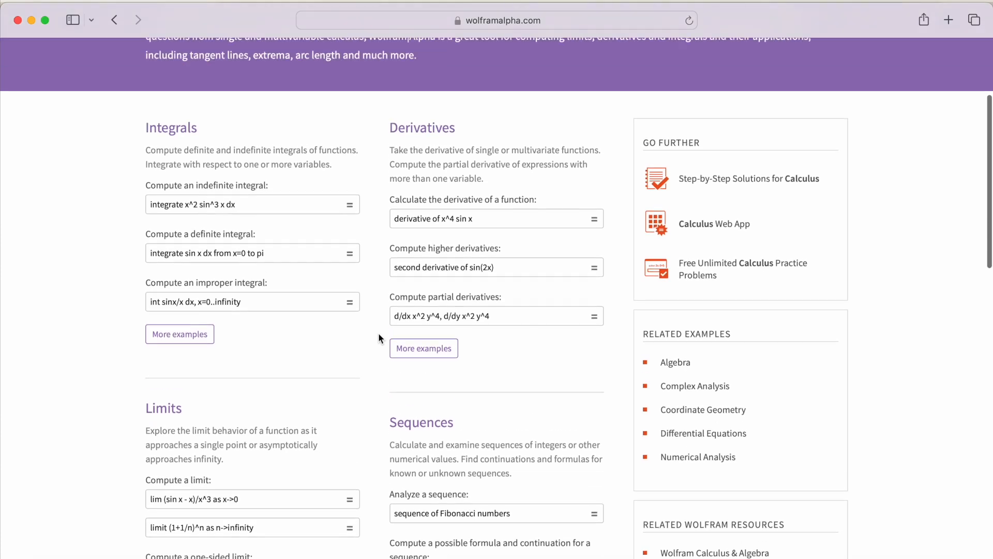
pyautogui.click(595, 252)
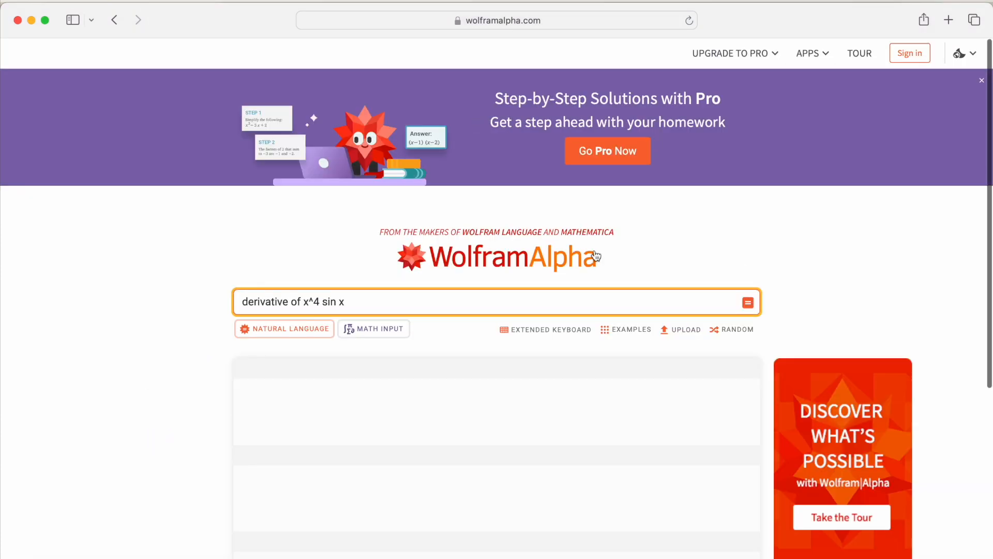
# Show the step-by-step solution for the derivative result and reveal it up to step 3.
pyautogui.scroll(-3, 286, 354)
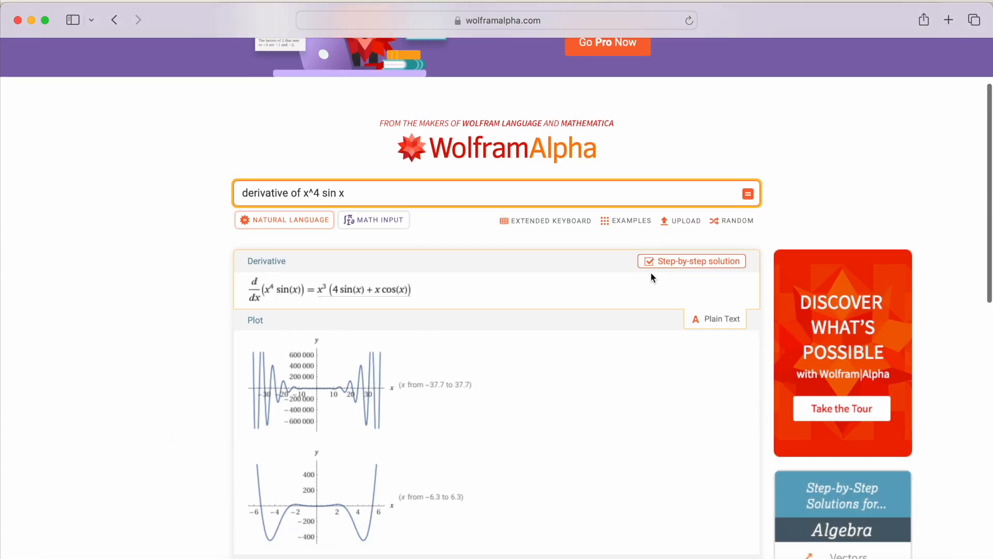
pyautogui.click(673, 262)
pyautogui.scroll(-3, 450, 341)
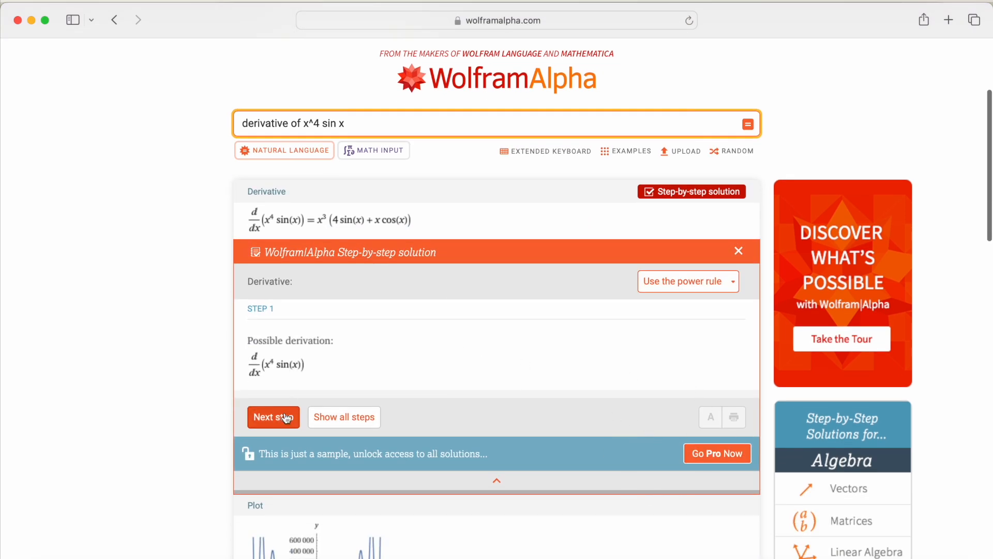
pyautogui.click(283, 421)
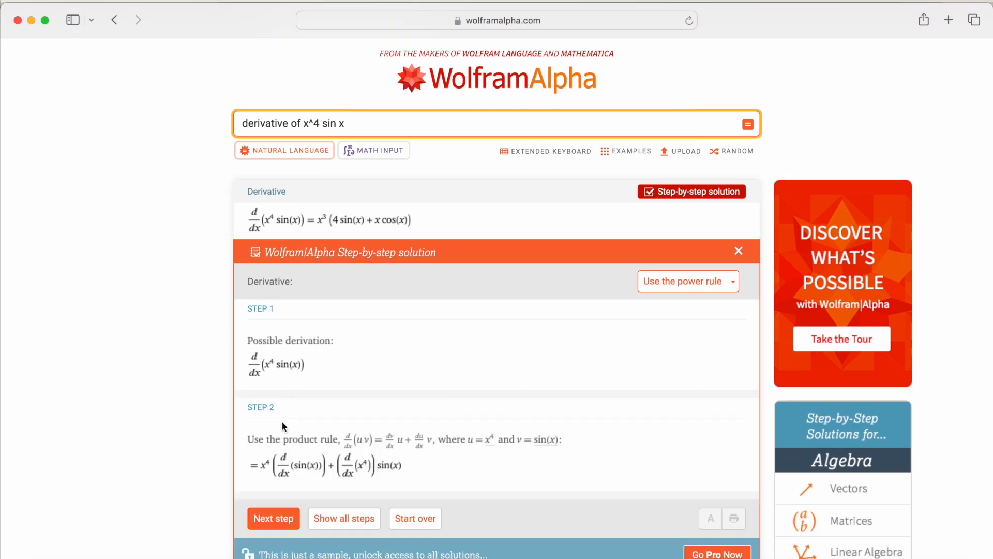
pyautogui.click(274, 519)
pyautogui.scroll(-3, 320, 352)
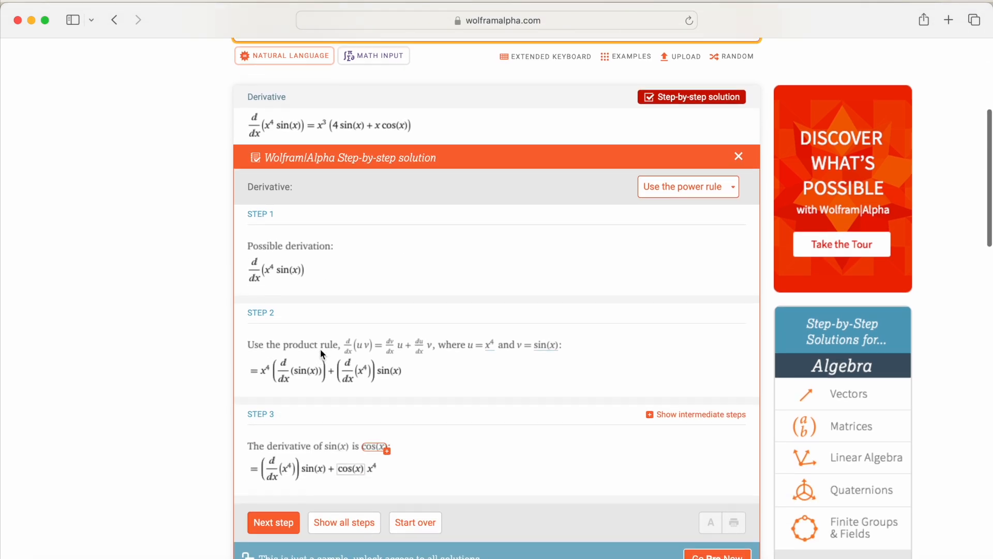
# Copy the query "derivative of x^4 sin x", switch to Chatbox and paste it as a question in the Math chat.
pyautogui.scroll(3, 360, 97)
pyautogui.click(356, 109)
pyautogui.press('super+a')
pyautogui.press('super+c')
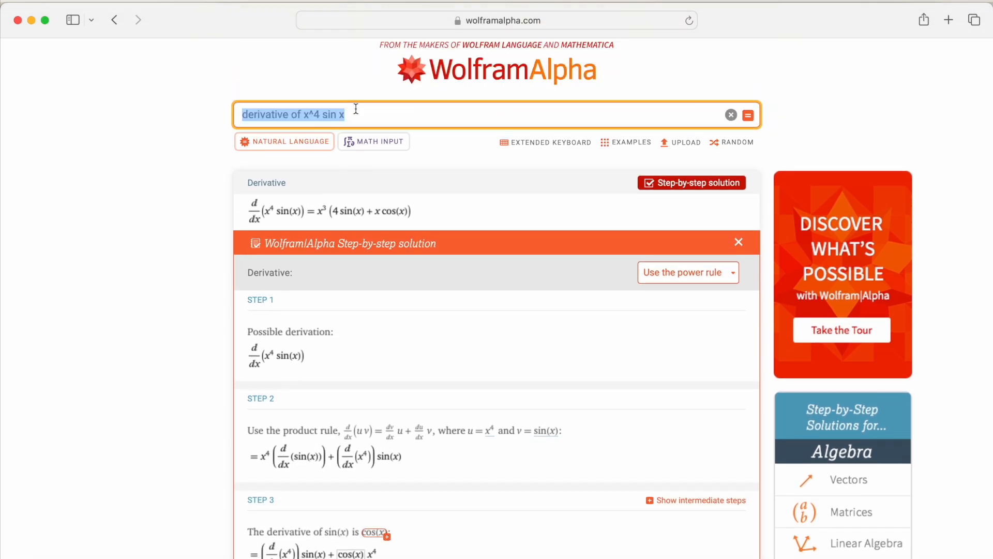
pyautogui.press('super+Tab')
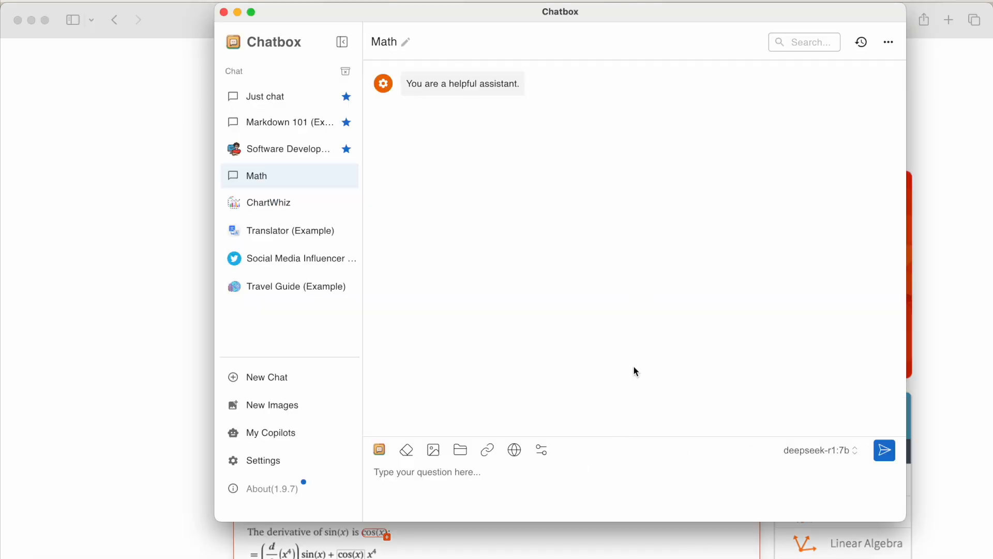
pyautogui.click(530, 484)
pyautogui.press('super+v')
# Check the model settings, close them and send the pasted derivative question in the Math chat.
pyautogui.click(266, 462)
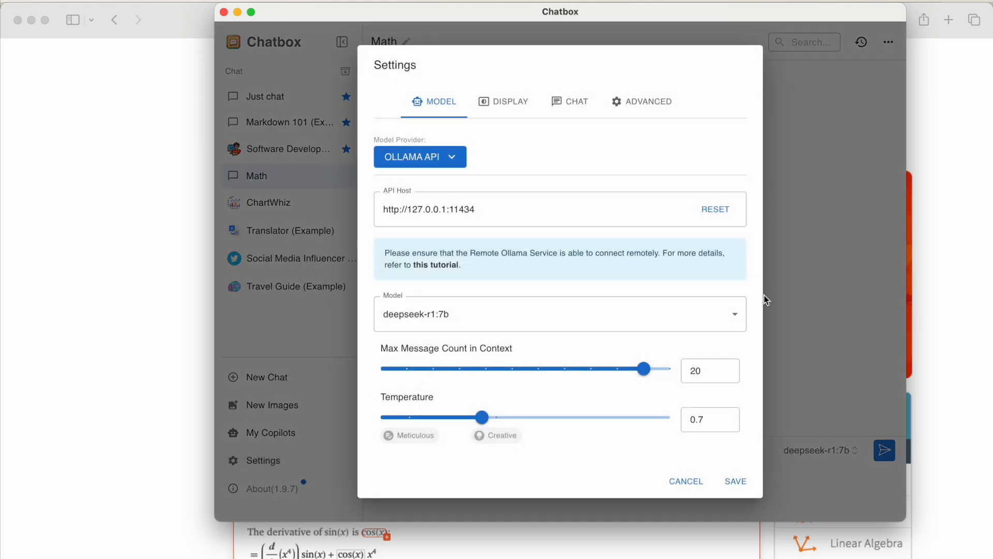
pyautogui.click(786, 400)
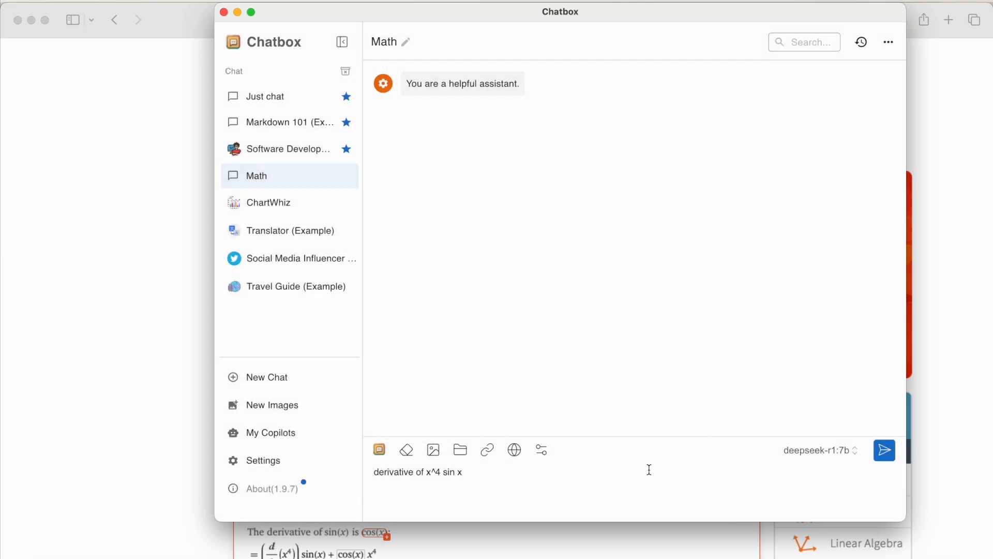
pyautogui.press('Return')
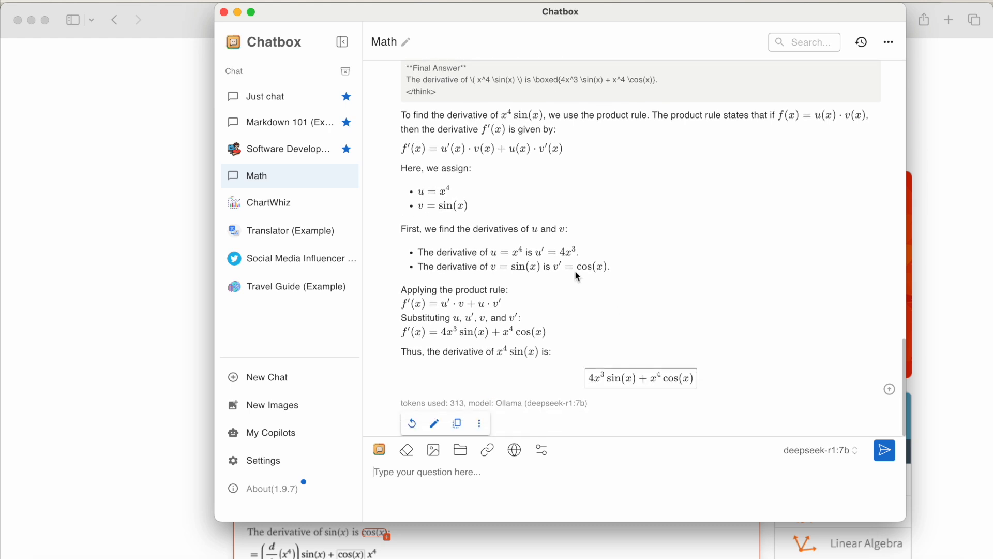
# Switch back to the Wolfram|Alpha browser window and look through the Geometry examples.
pyautogui.click(115, 295)
pyautogui.scroll(5, 398, 203)
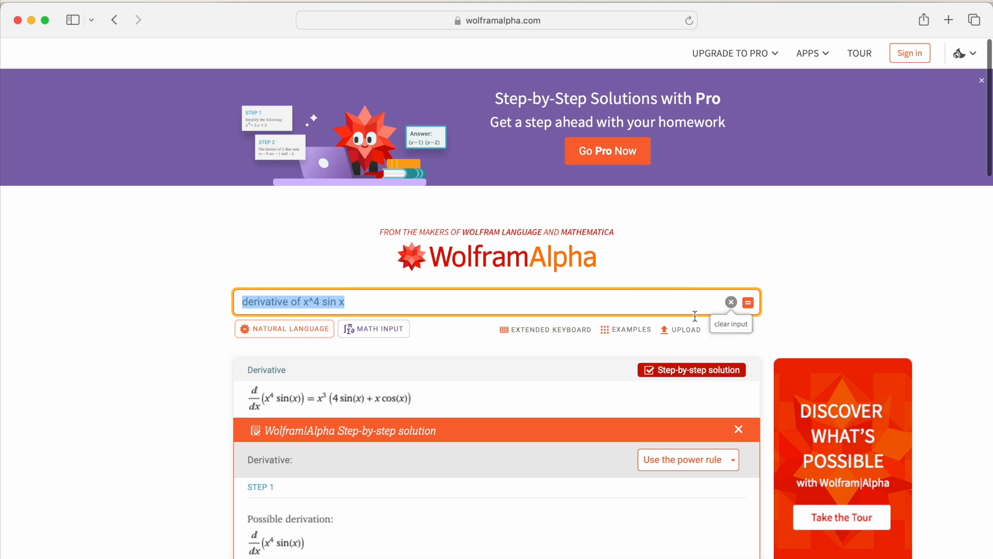
pyautogui.click(635, 329)
pyautogui.scroll(-5, 464, 257)
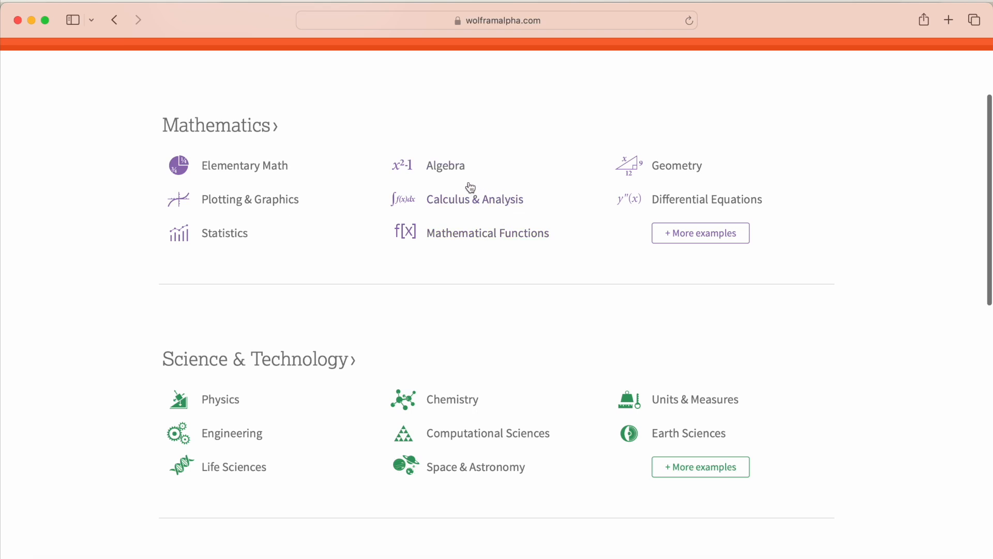
pyautogui.click(677, 167)
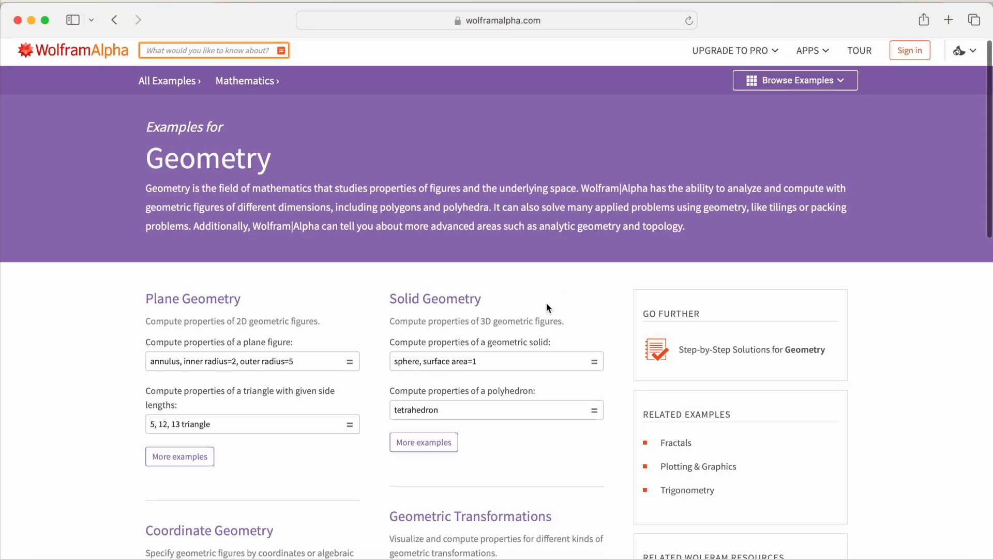
pyautogui.scroll(-3, 546, 304)
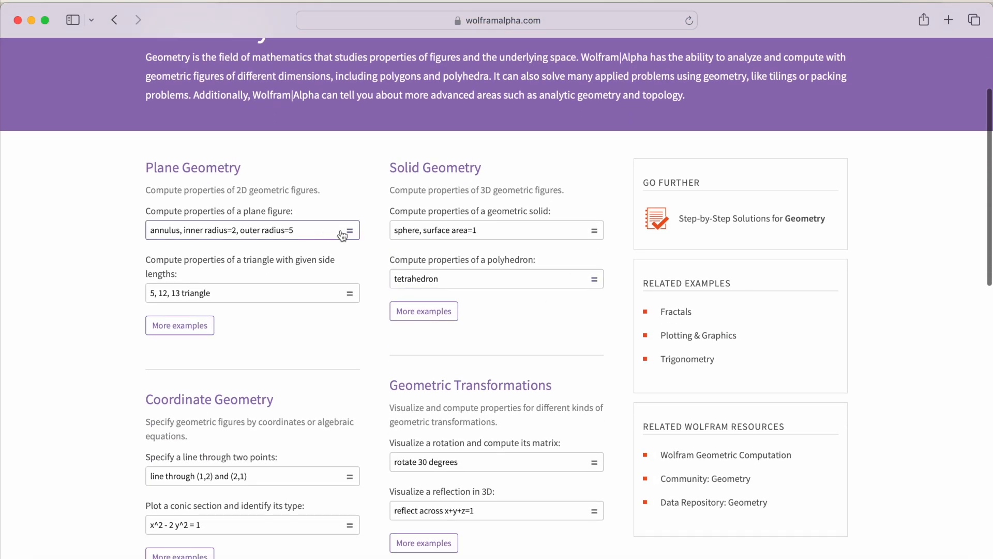
pyautogui.scroll(-4, 352, 235)
pyautogui.scroll(7, 352, 234)
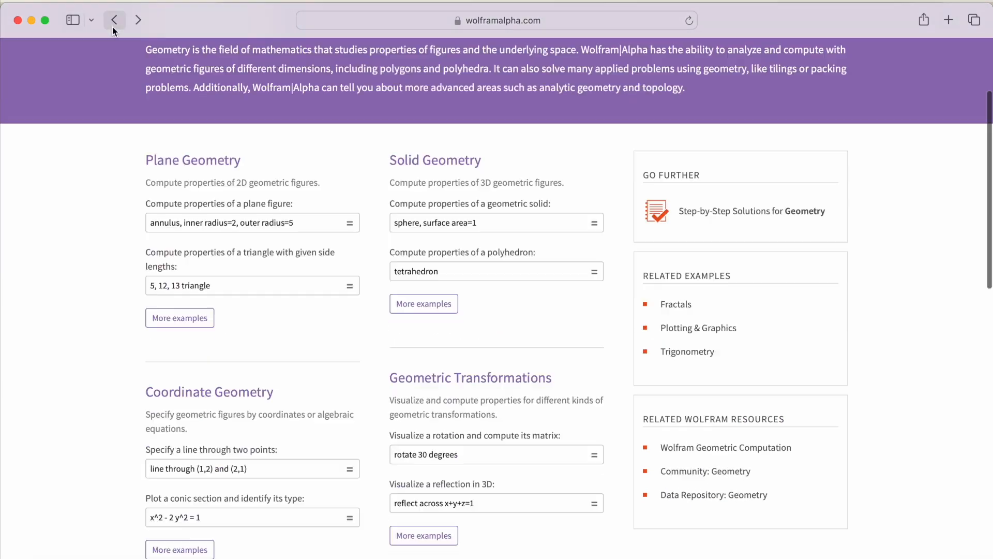
# Return to the example topics and look through the Physics examples under Science & Technology.
pyautogui.click(114, 19)
pyautogui.scroll(-4, 377, 343)
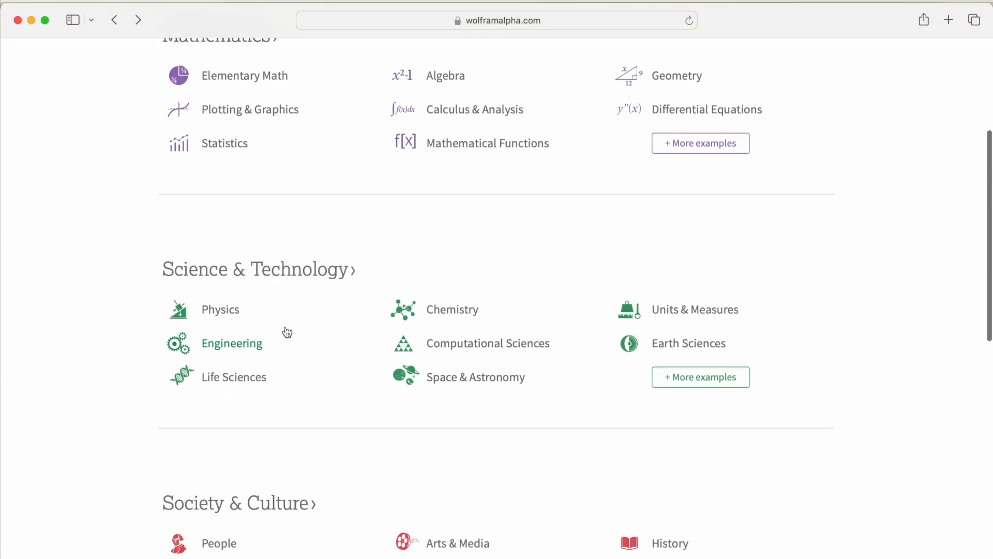
pyautogui.click(255, 311)
pyautogui.scroll(-5, 297, 320)
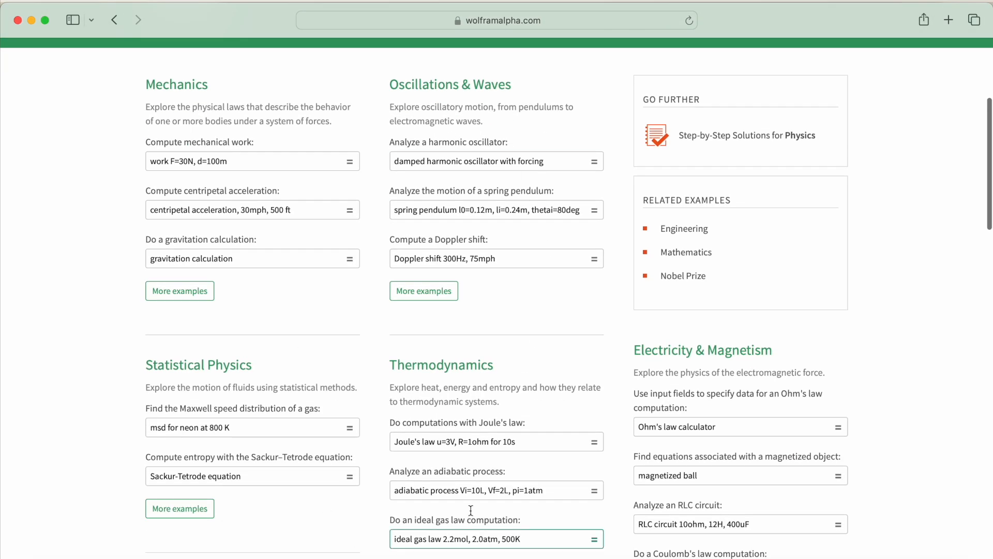
# Go back to the example topics overview and look over the remaining categories through Everyday Life and Pro Features.
pyautogui.click(115, 19)
pyautogui.scroll(-15, 502, 369)
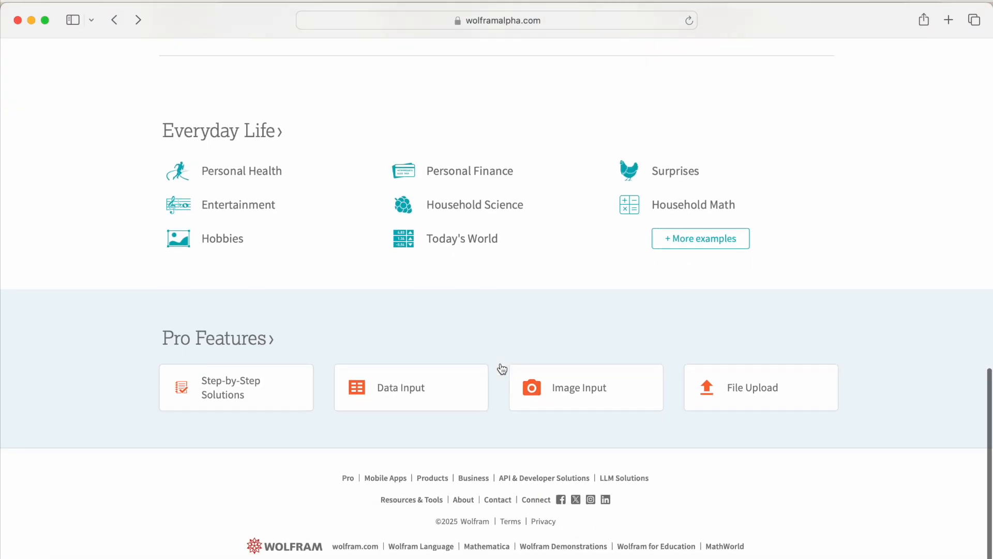
pyautogui.scroll(15, 502, 368)
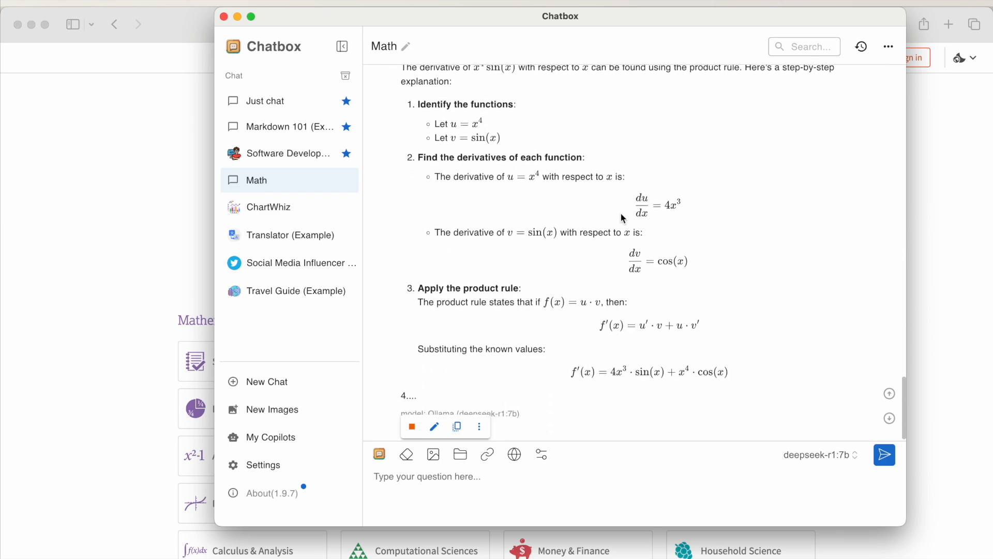
# Clear all messages from the Math chat in Chatbox and send the message "Thanks!".
pyautogui.scroll(15, 623, 218)
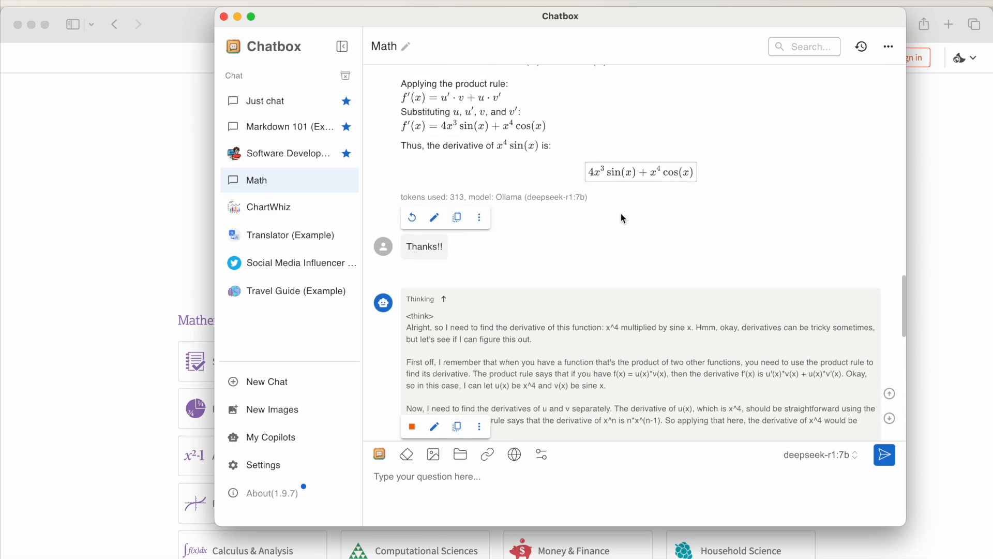
pyautogui.click(889, 47)
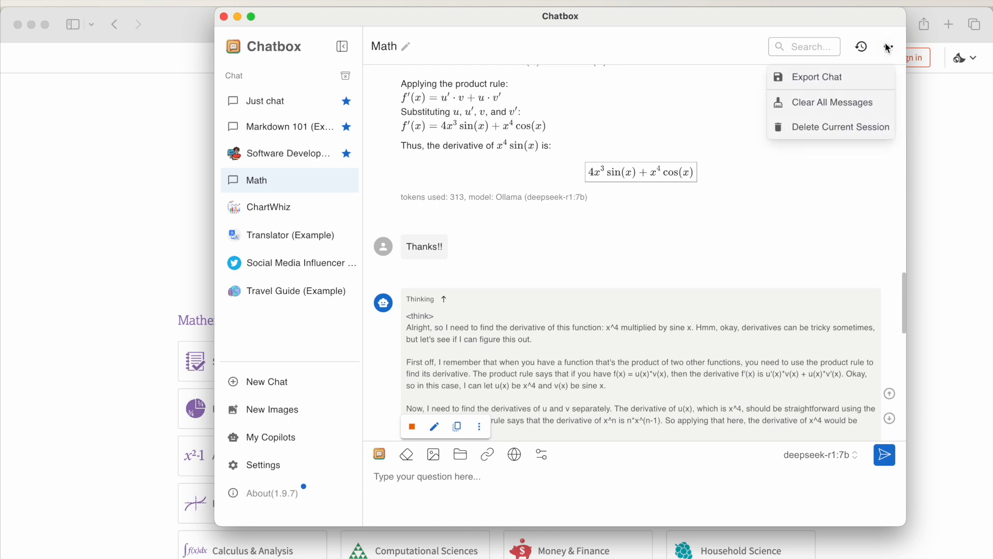
pyautogui.click(841, 103)
pyautogui.write('Thanks')
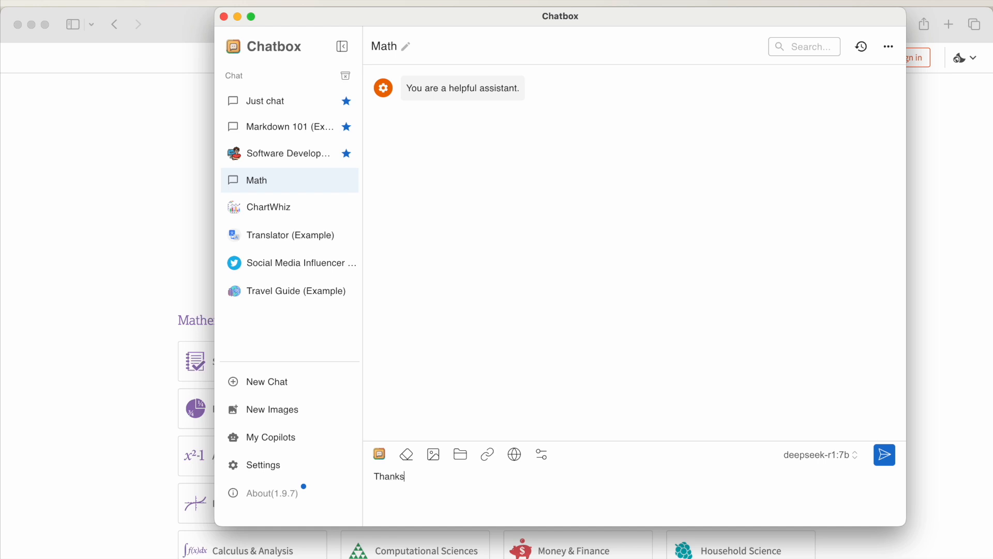
pyautogui.write('!')
pyautogui.press('Return')
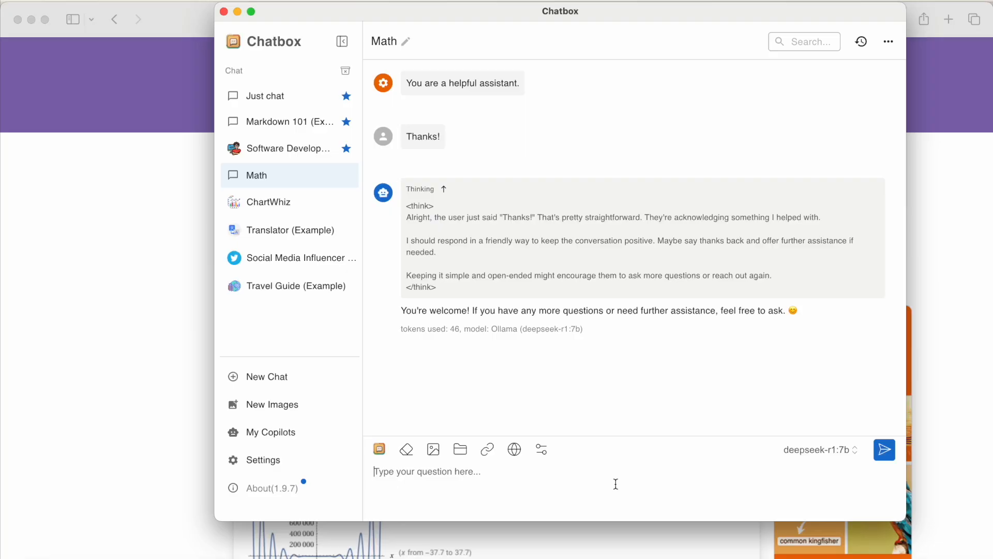
# Send the prompt "Provide me with more examples similar to "derivative of x^4 sin x" so I can practice".
pyautogui.write('P')
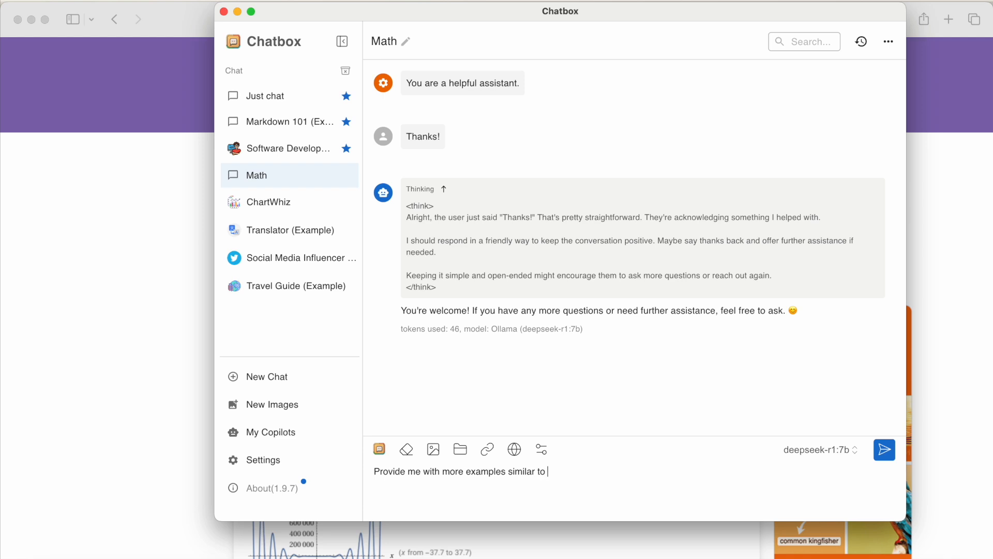
pyautogui.write('derivative of x^4 sin x" so I can practice')
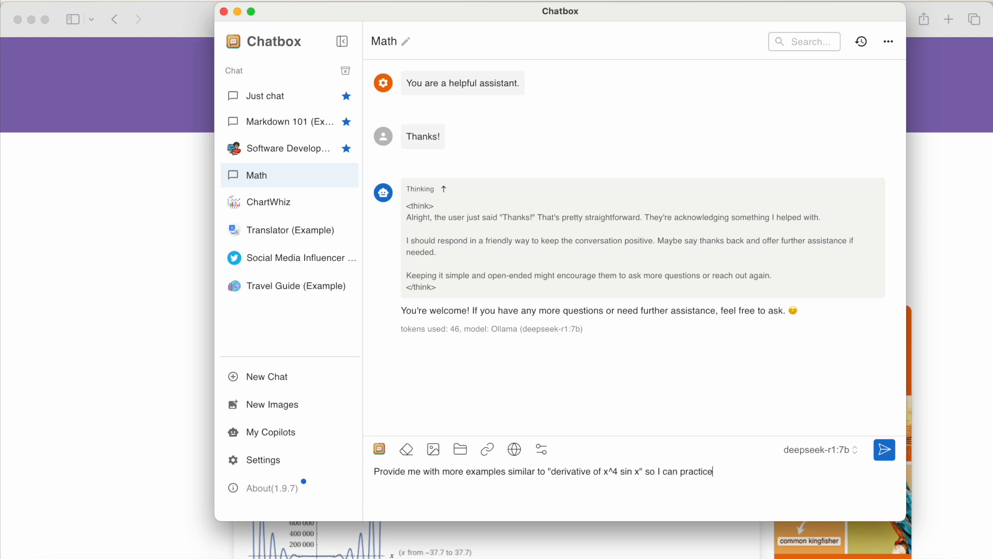
pyautogui.press('Return')
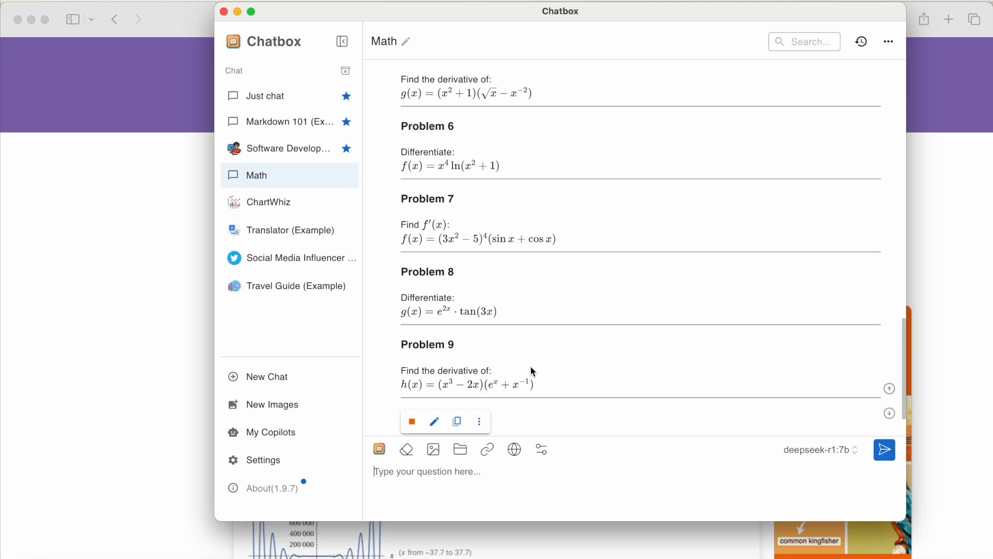
# Review the generated practice problems and send the follow-up "Can you walk me through problem 1?".
pyautogui.scroll(6, 543, 321)
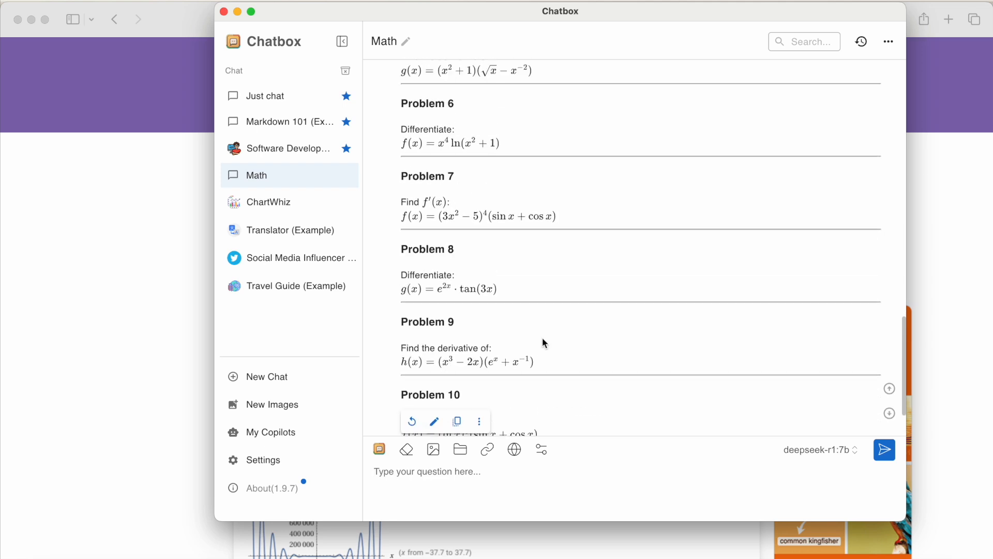
pyautogui.scroll(3, 494, 132)
pyautogui.scroll(-10, 517, 311)
pyautogui.click(535, 490)
pyautogui.write('CAn')
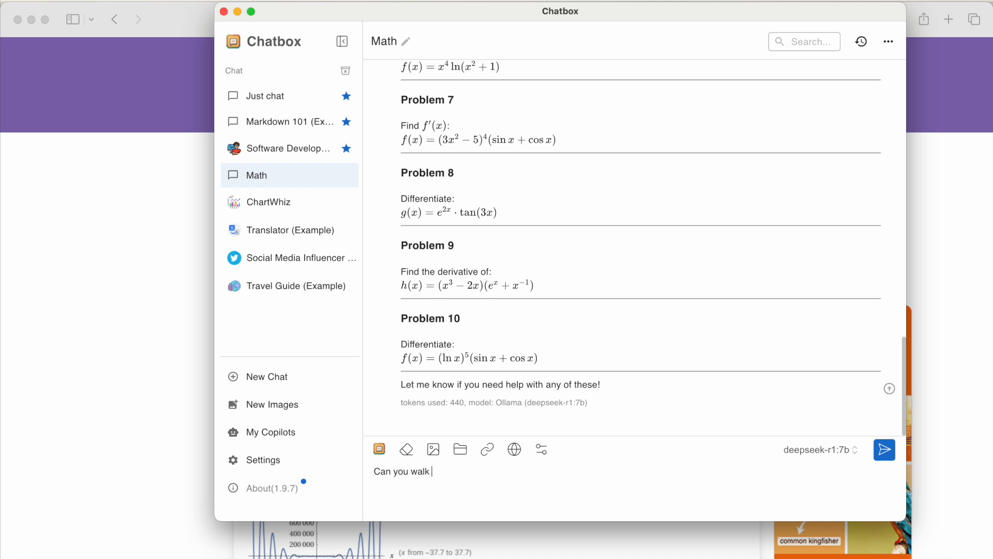
pyautogui.write(' you walk me through problem 1?')
pyautogui.press('Return')
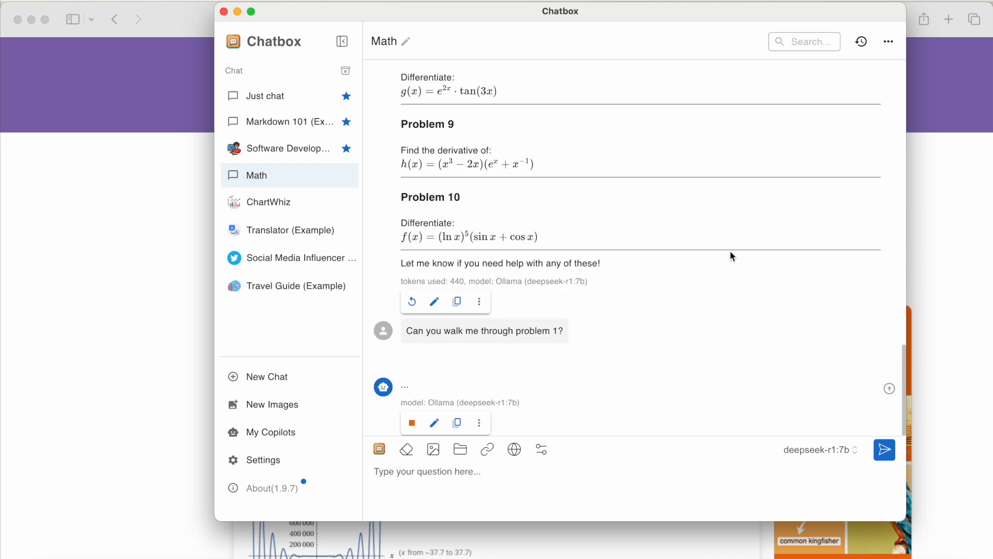